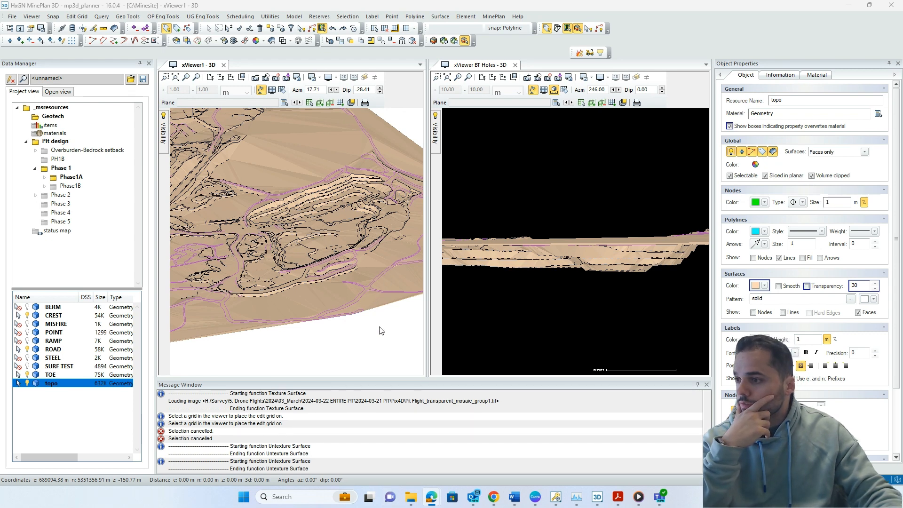
Load the TIF image Pit Flight_transparent_mosaic_group1 from the Pix4D folder into the Texture Surface Tool
mouse_move(381, 332)
mouse_down()
mouse_move(371, 337)
mouse_move(379, 343)
mouse_up()
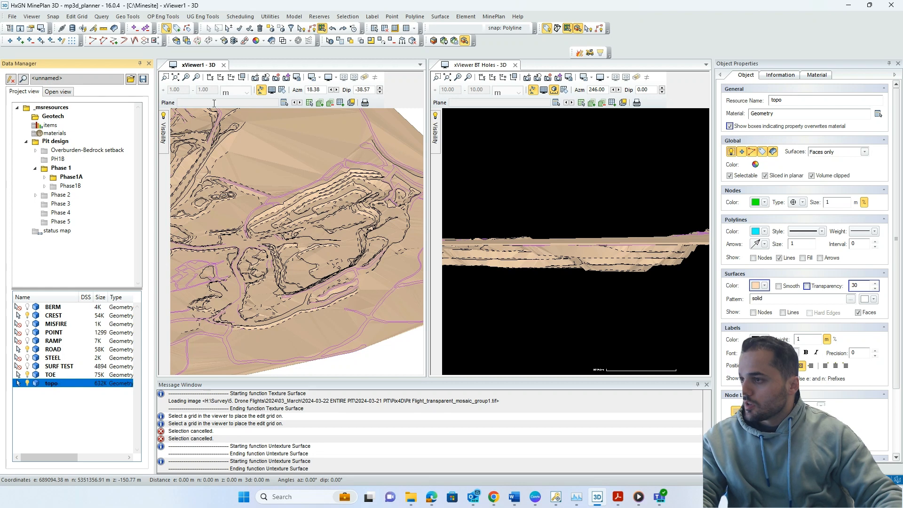
click(271, 17)
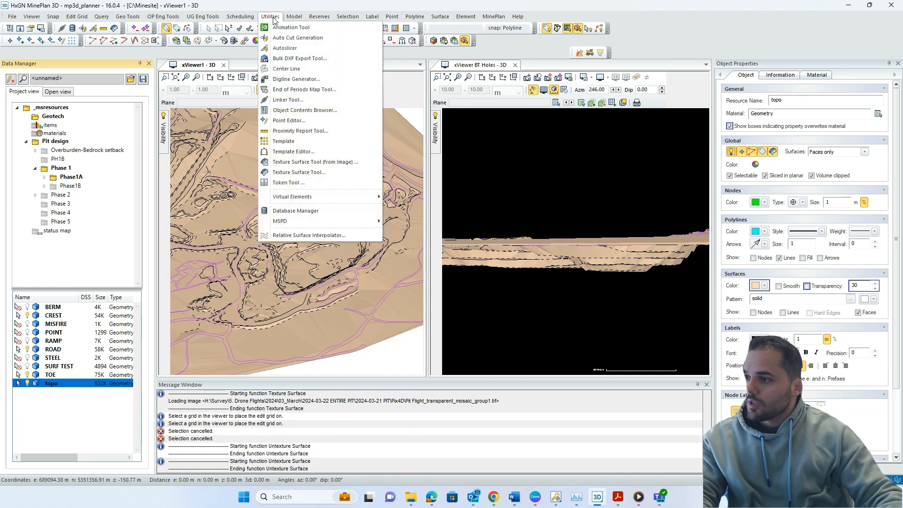
click(304, 173)
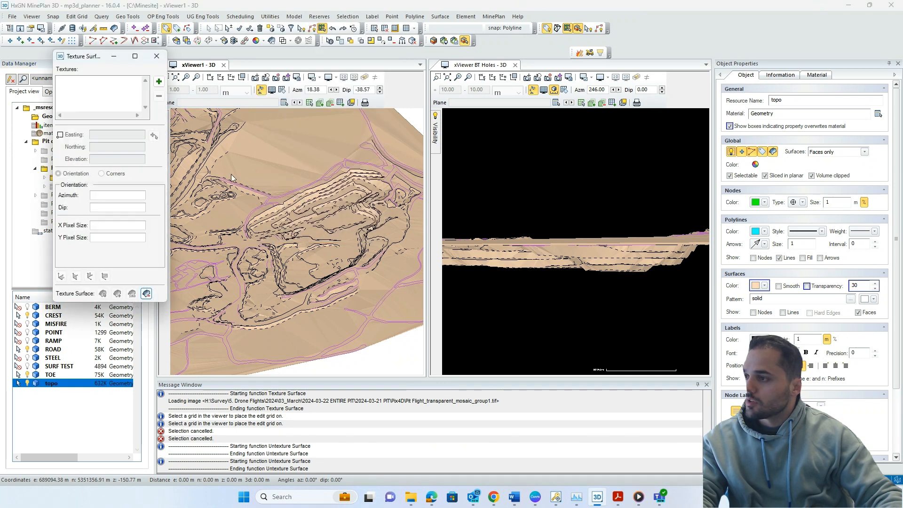
click(158, 85)
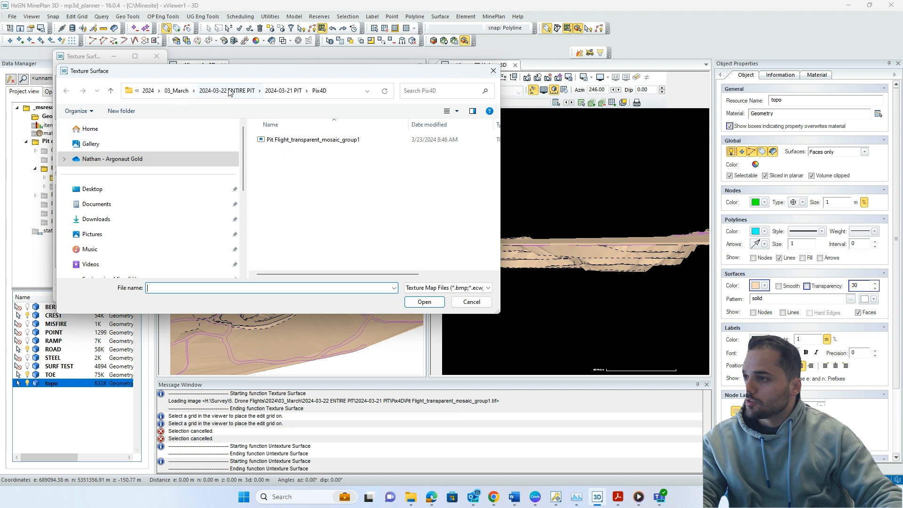
drag(408, 123, 342, 123)
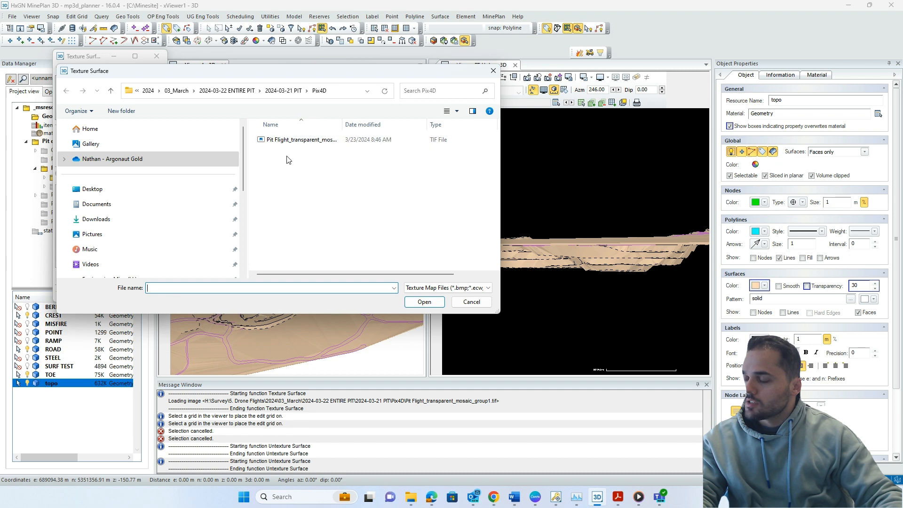
click(284, 140)
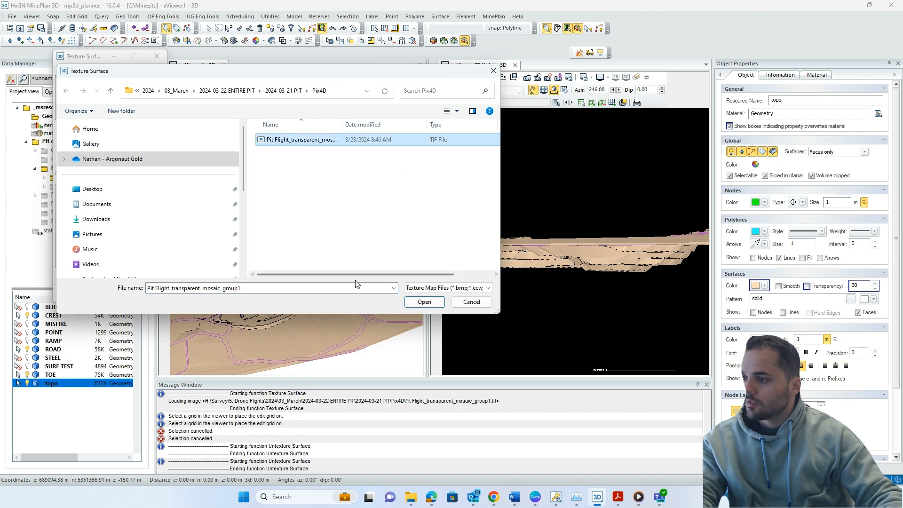
click(424, 301)
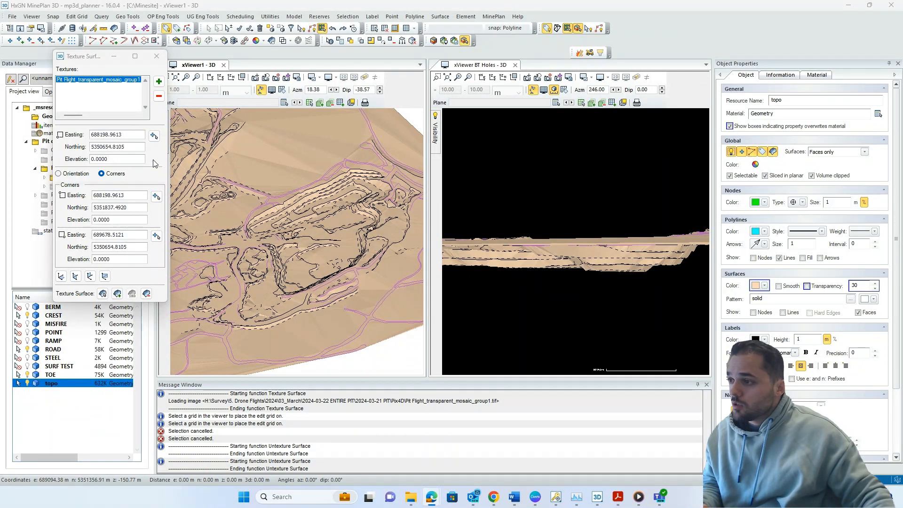
Drape the loaded mosaic image over the topo surface, close the texture tool and inspect the pit up close
click(102, 294)
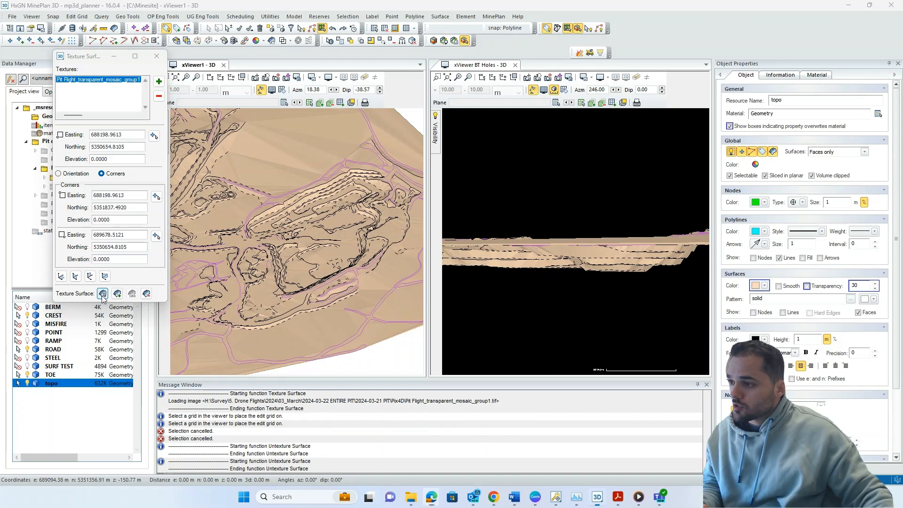
click(290, 168)
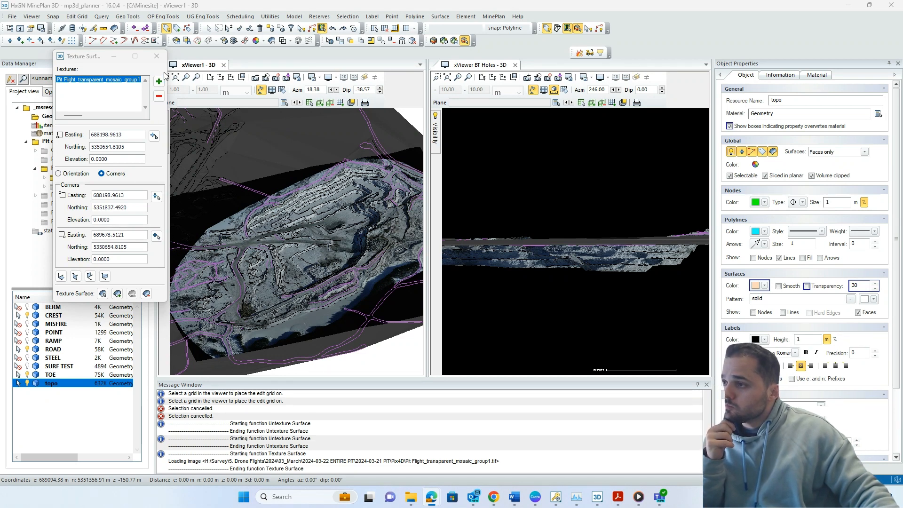
click(156, 56)
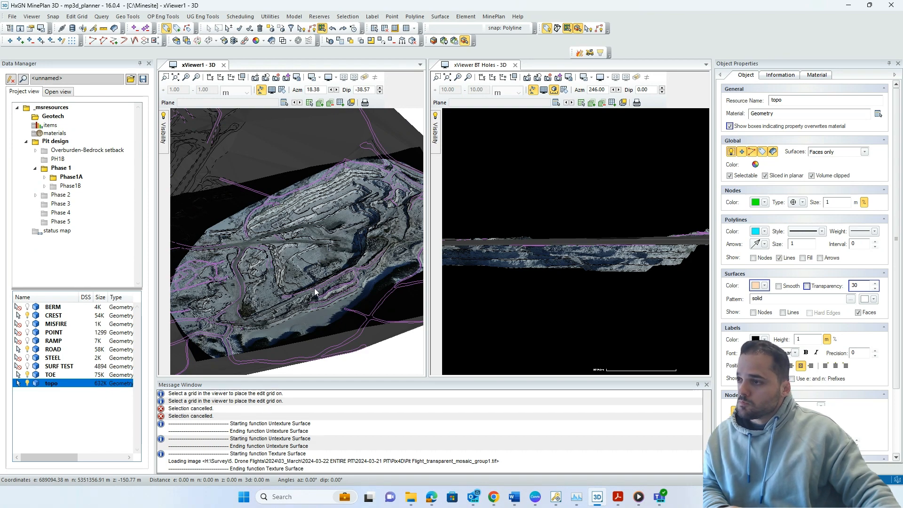
middle_drag(329, 261, 397, 245)
scroll(337, 233, up, 6)
In the xViewer BT Holes viewer, set a plan view and snap a vertical edit grid to two points across the pit
click(583, 184)
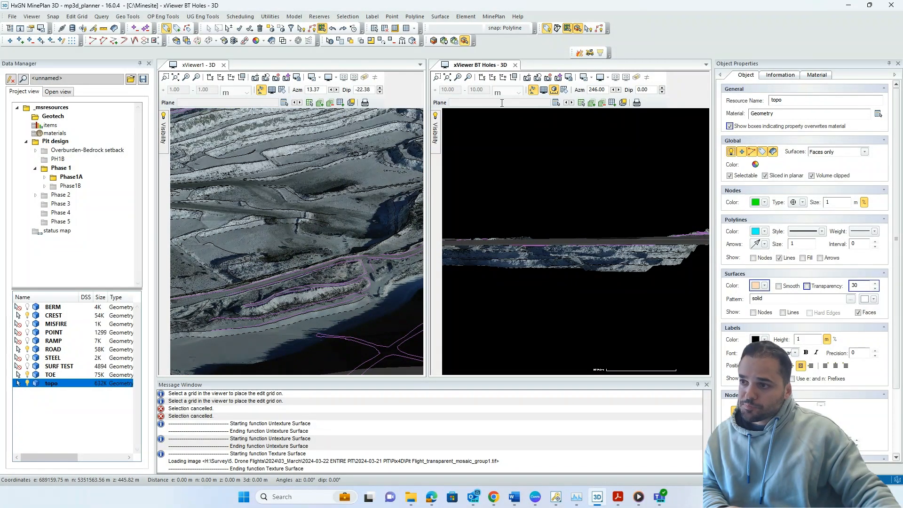
click(482, 77)
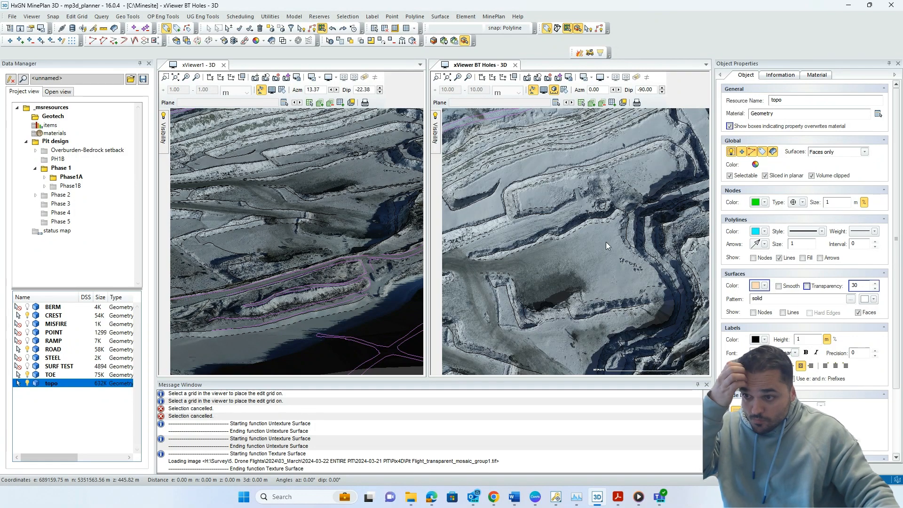
scroll(605, 243, down, 3)
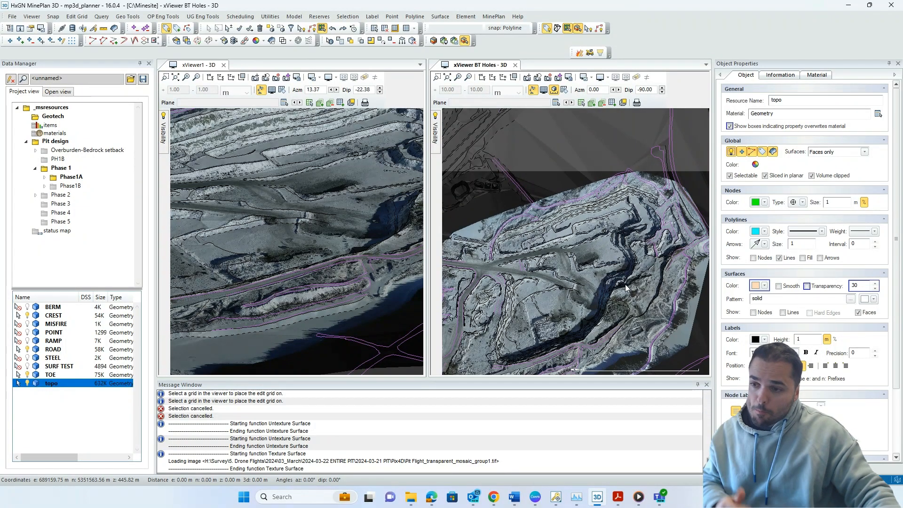
middle_drag(629, 283, 601, 187)
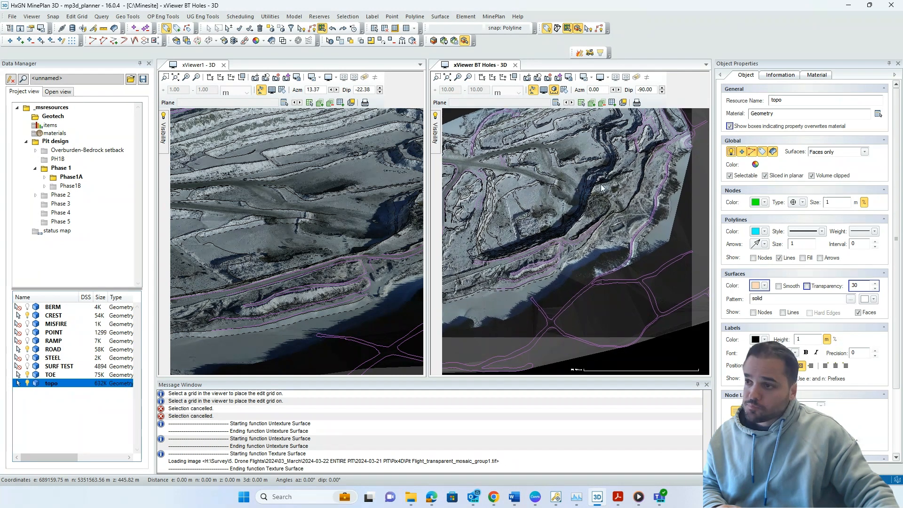
click(127, 16)
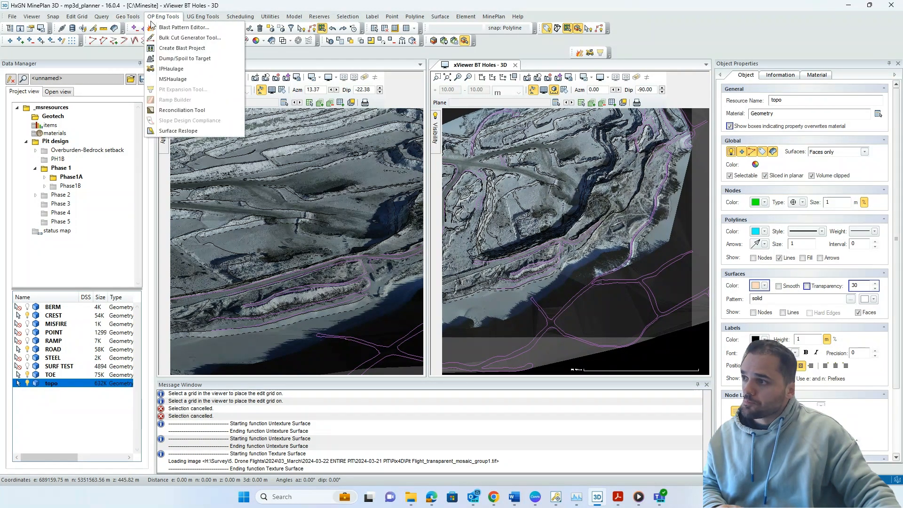
mouse_move(76, 19)
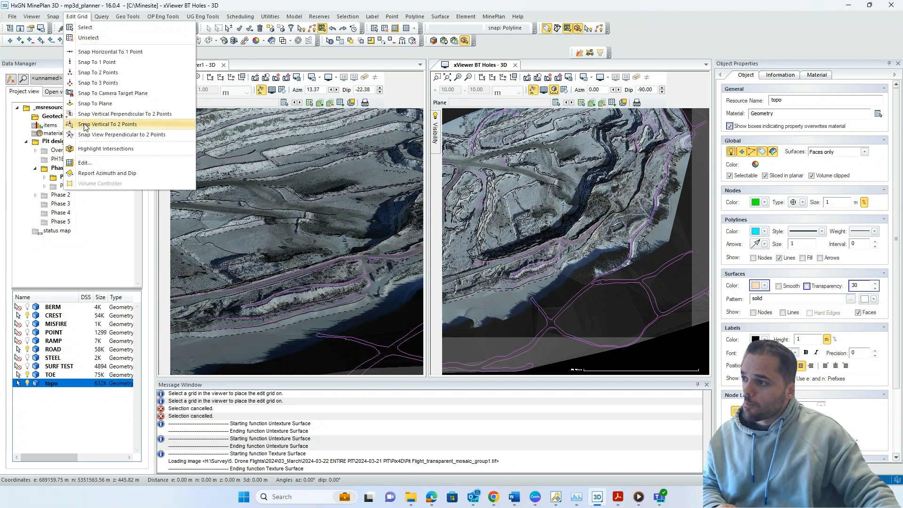
click(108, 125)
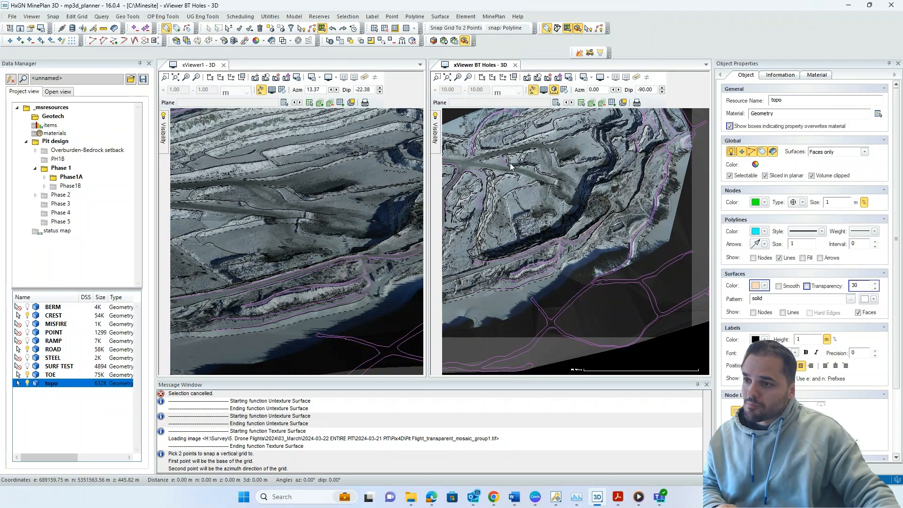
click(512, 143)
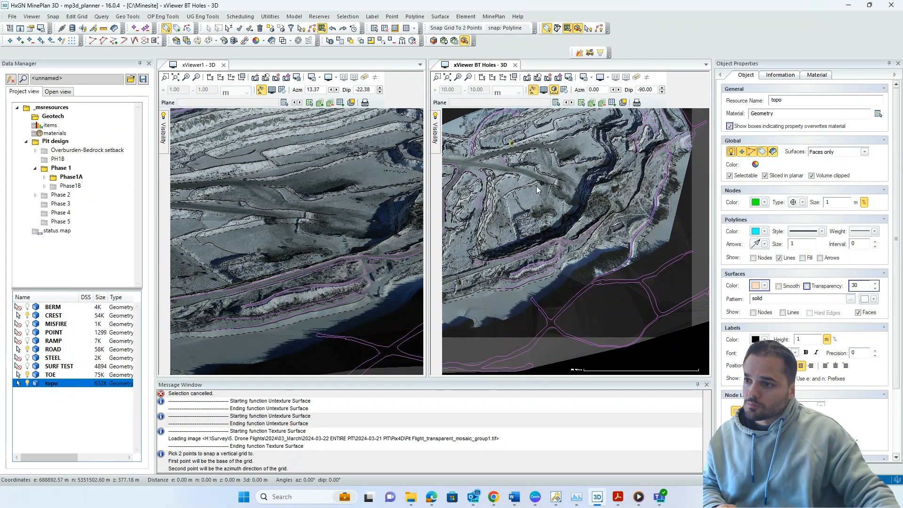
click(606, 311)
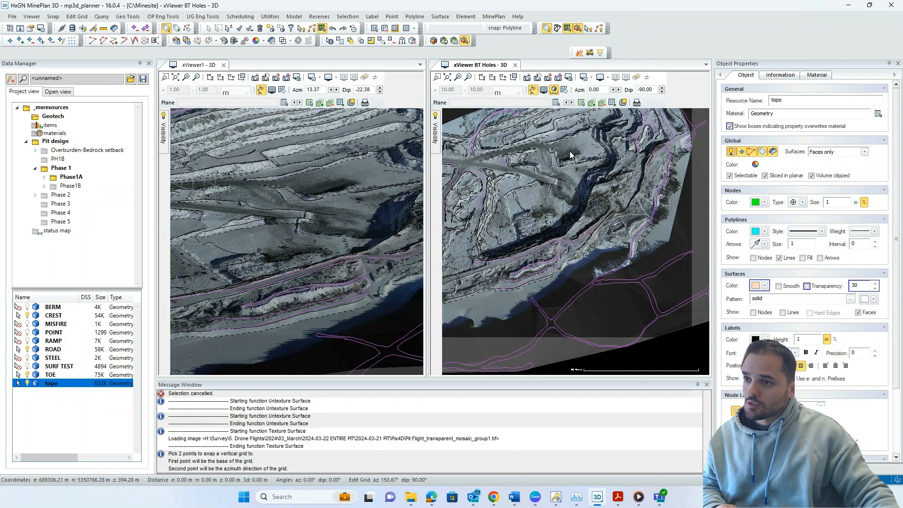
Align the BT Holes viewer to the vertical edit grid and show the pit as a 2D cross-section
click(612, 102)
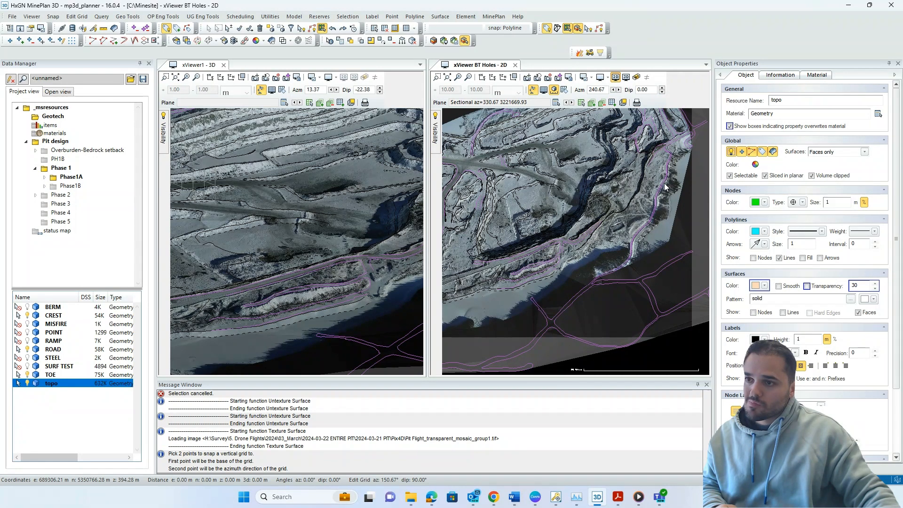
click(617, 78)
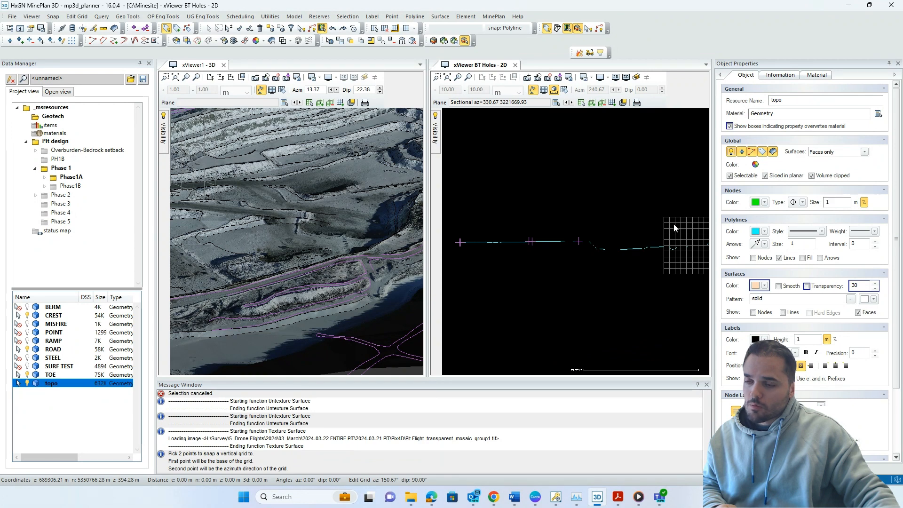
middle_drag(673, 224, 579, 238)
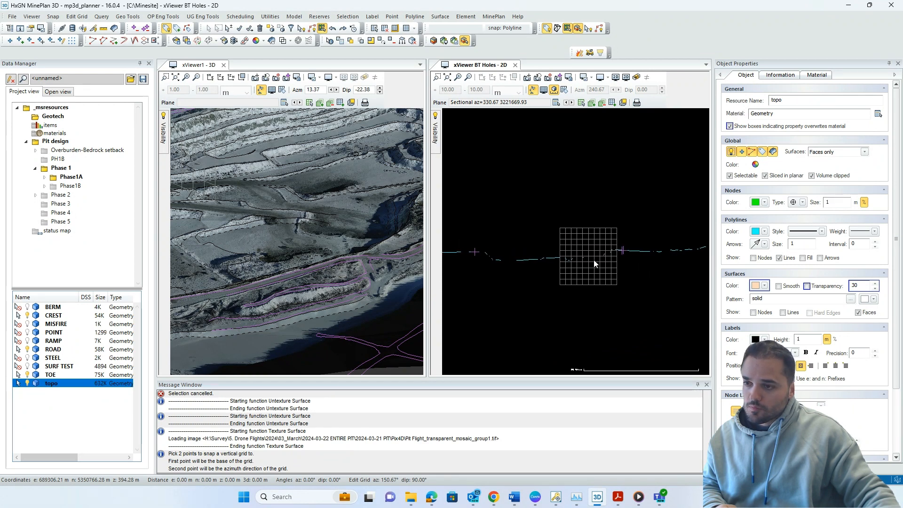
scroll(594, 264, up, 5)
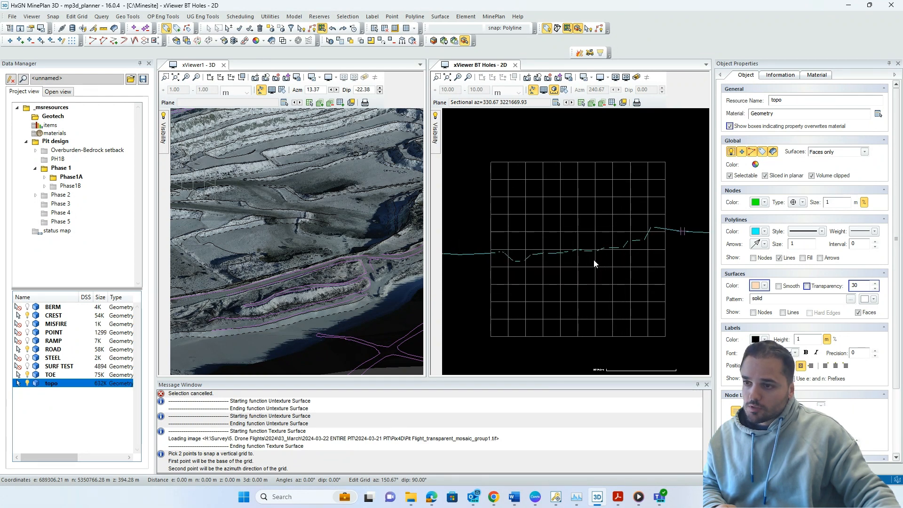
scroll(593, 263, down, 1)
scroll(594, 260, down, 2)
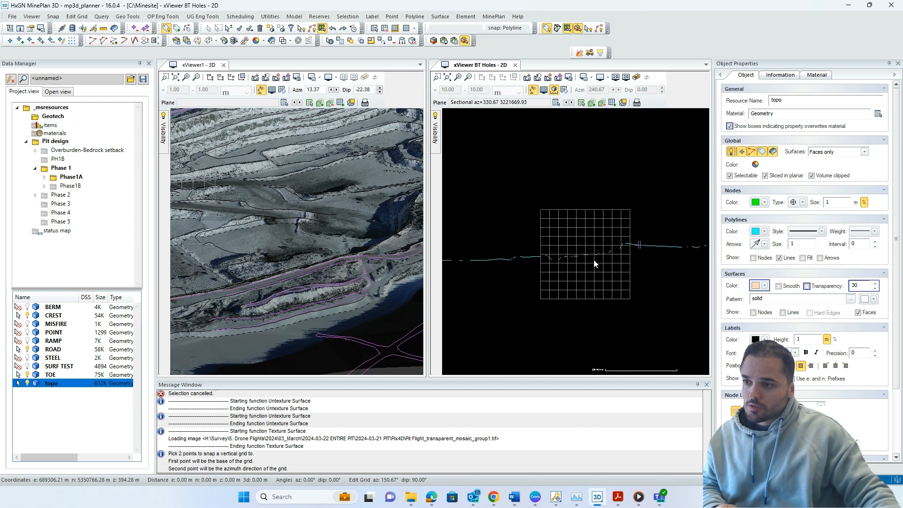
scroll(589, 263, up, 2)
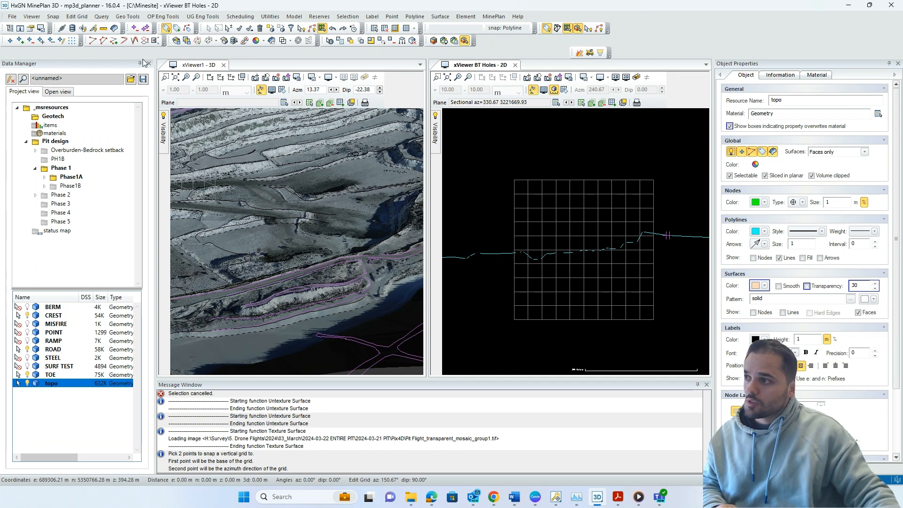
Unselect the edit grid so that only the section lines remain in the BT Holes viewer
click(81, 19)
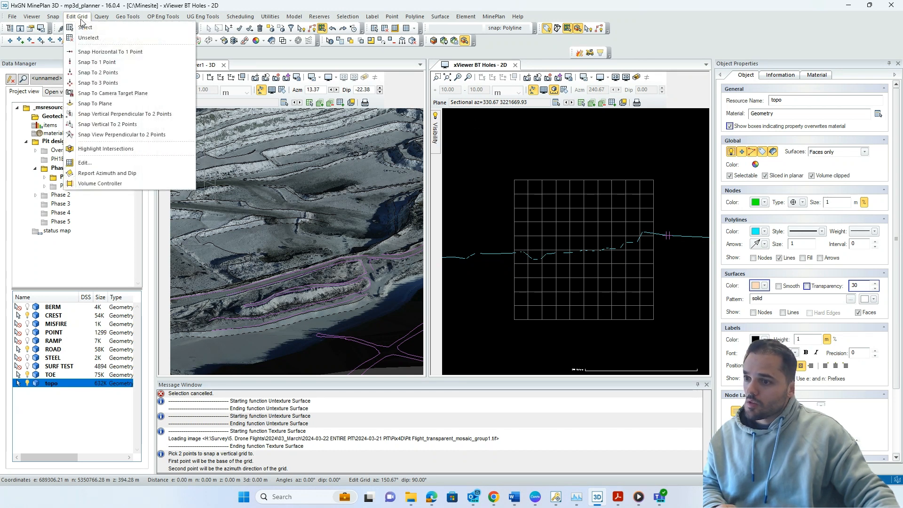
click(105, 19)
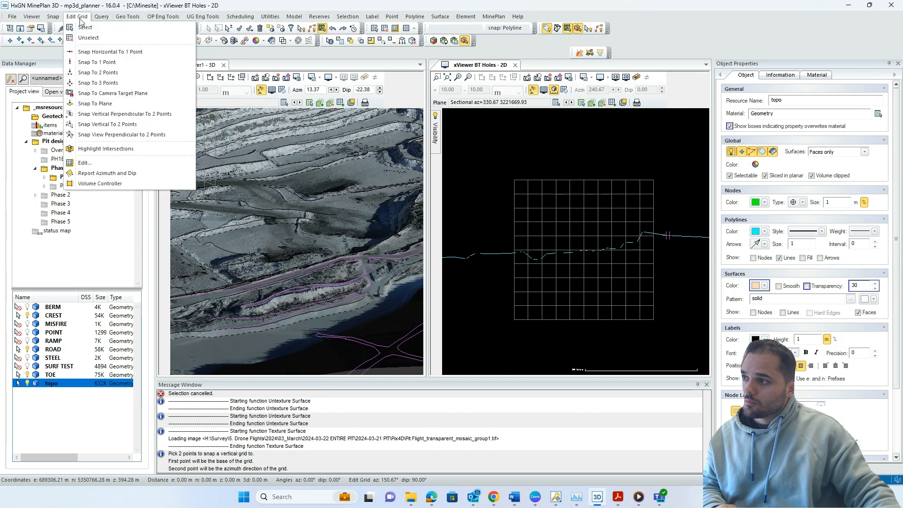
mouse_move(136, 24)
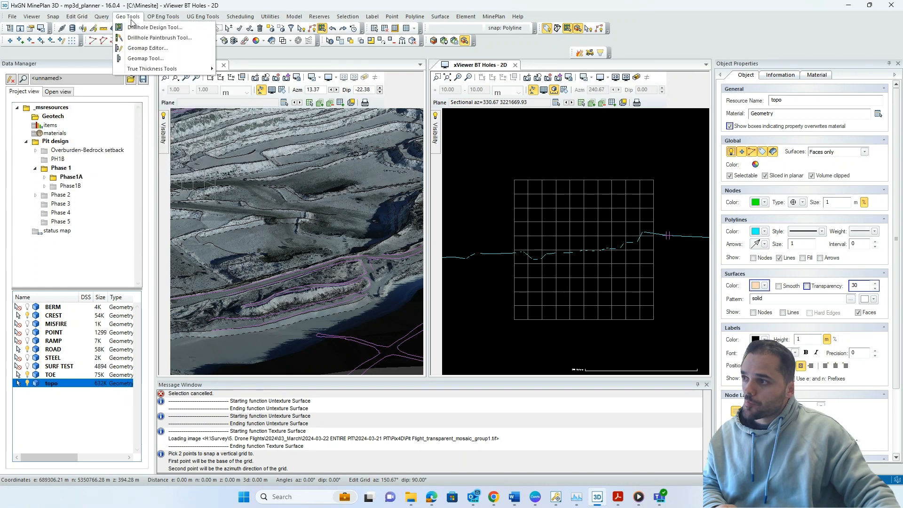
mouse_move(56, 21)
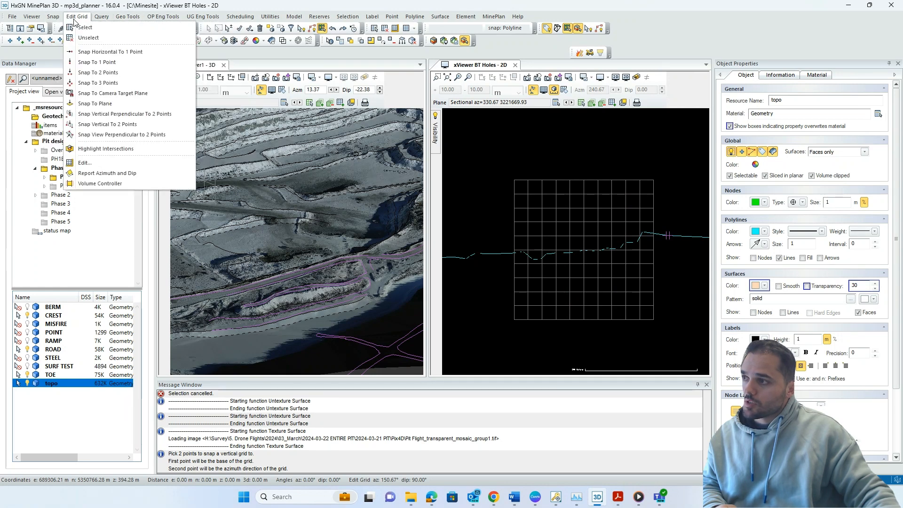
click(82, 39)
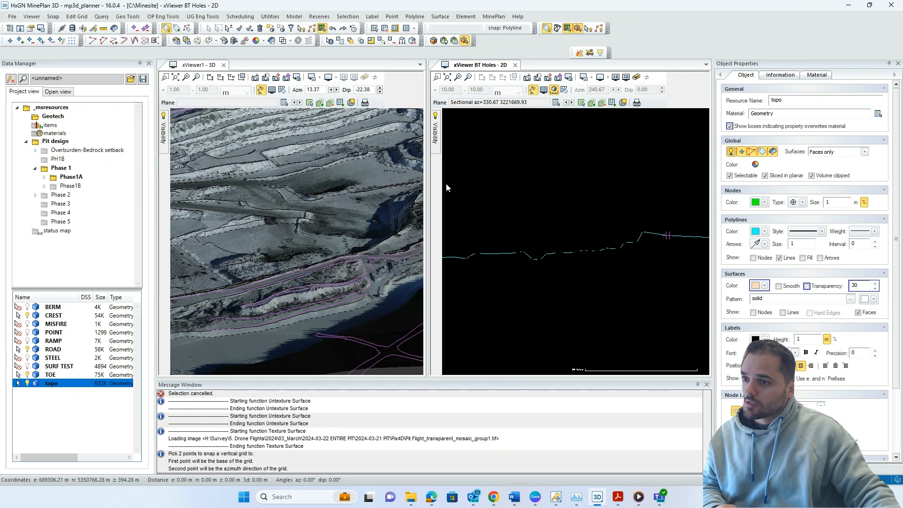
scroll(566, 261, up, 2)
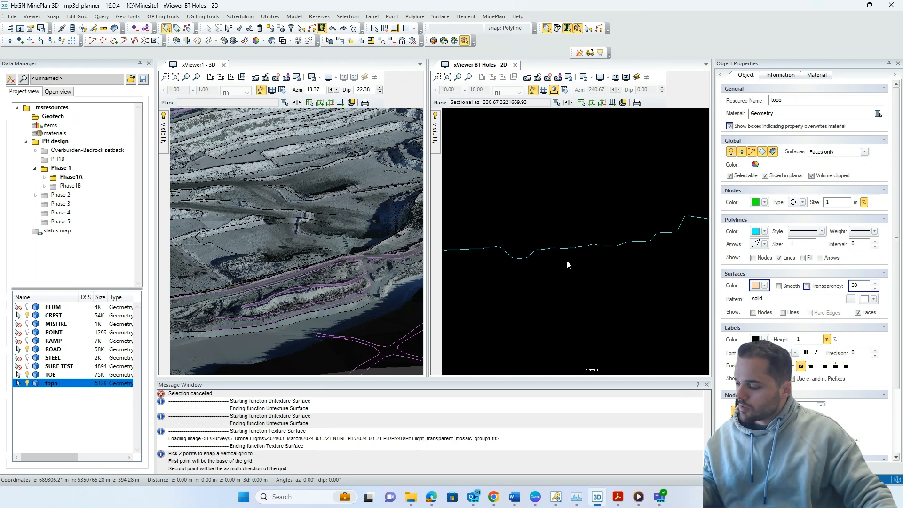
Turn on volume clipping for the cross-section and switch the BT Holes viewer to 3D and back to 2D
click(636, 77)
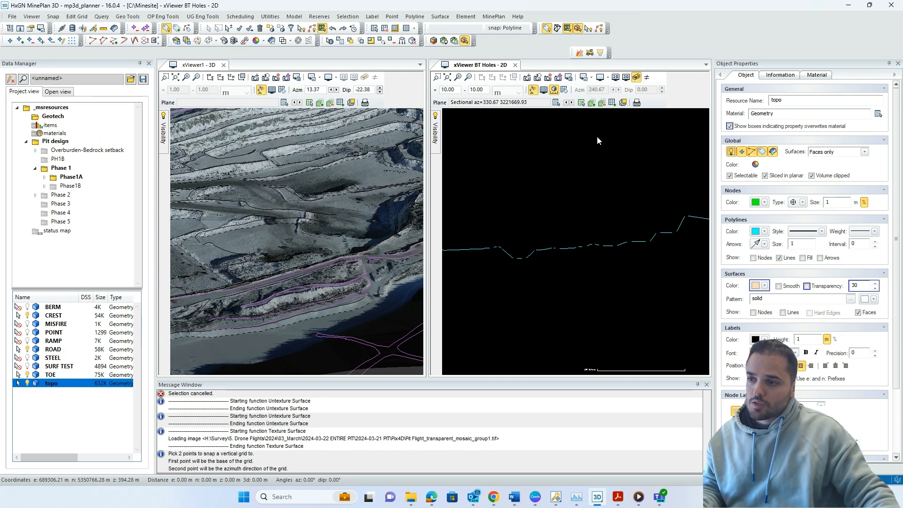
click(625, 77)
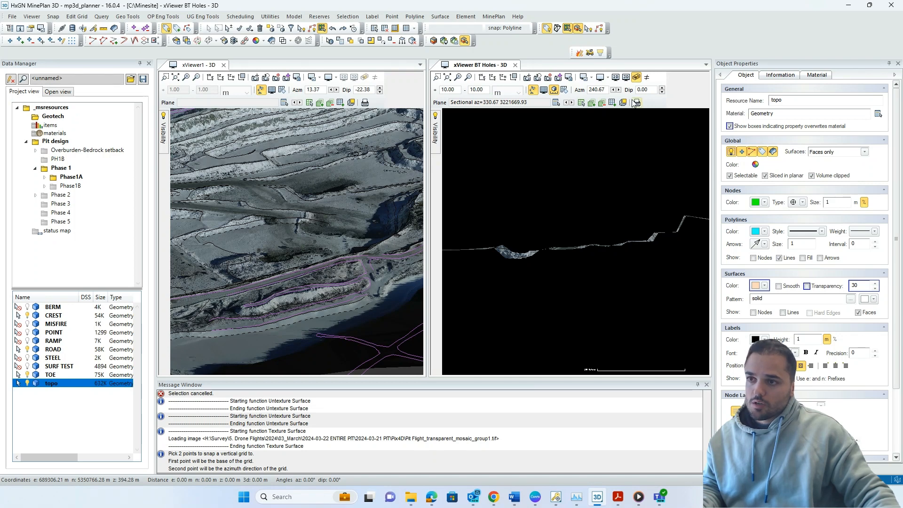
click(615, 78)
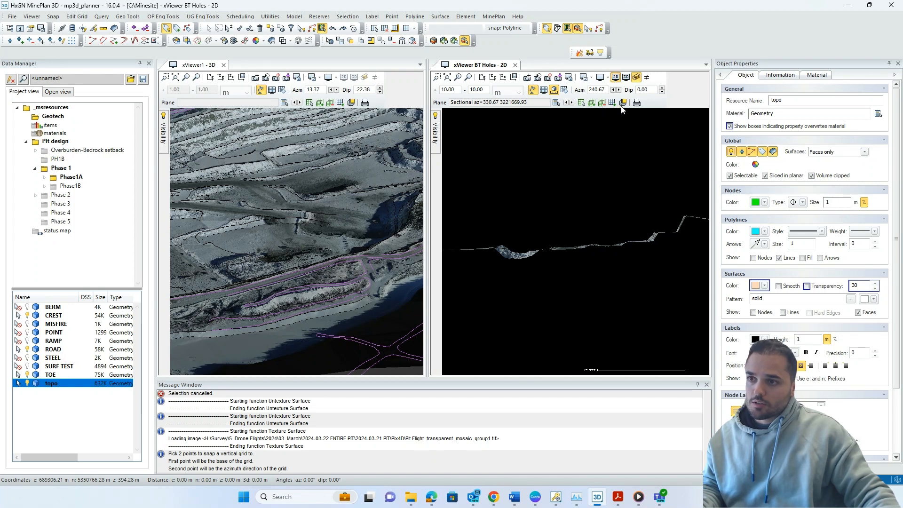